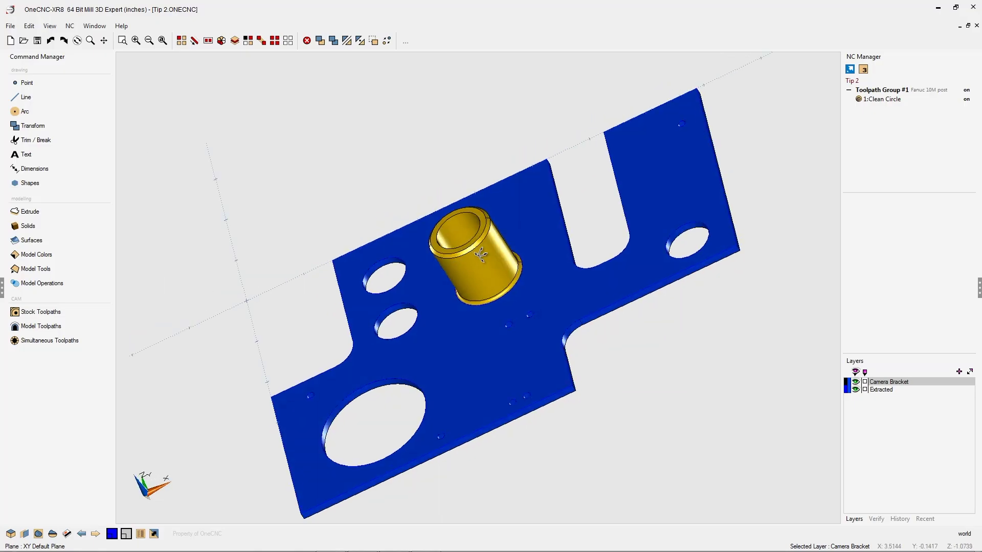
Step: Post Toolpath Group #1 through Fanuc 10M, overwriting the Camera Bracket NC file
{"action": "mouse_move", "coordinate": [536, 243]}
{"action": "middle_mouse_down"}
{"action": "mouse_move", "coordinate": [532, 284]}
{"action": "mouse_move", "coordinate": [512, 306]}
{"action": "middle_mouse_up"}
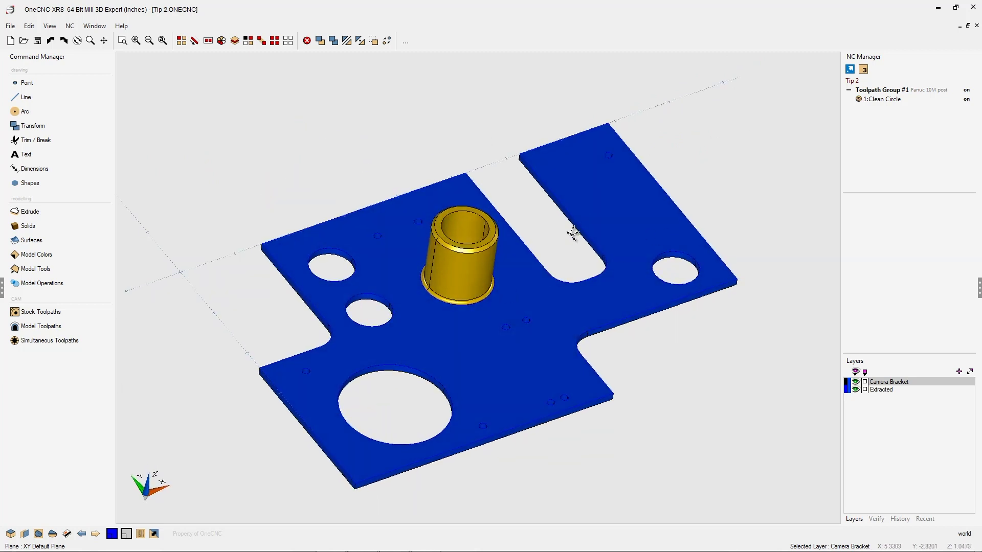
{"action": "middle_click_drag", "start_coordinate": [570, 228], "coordinate": [552, 236]}
{"action": "middle_click_drag", "start_coordinate": [733, 170], "coordinate": [803, 141]}
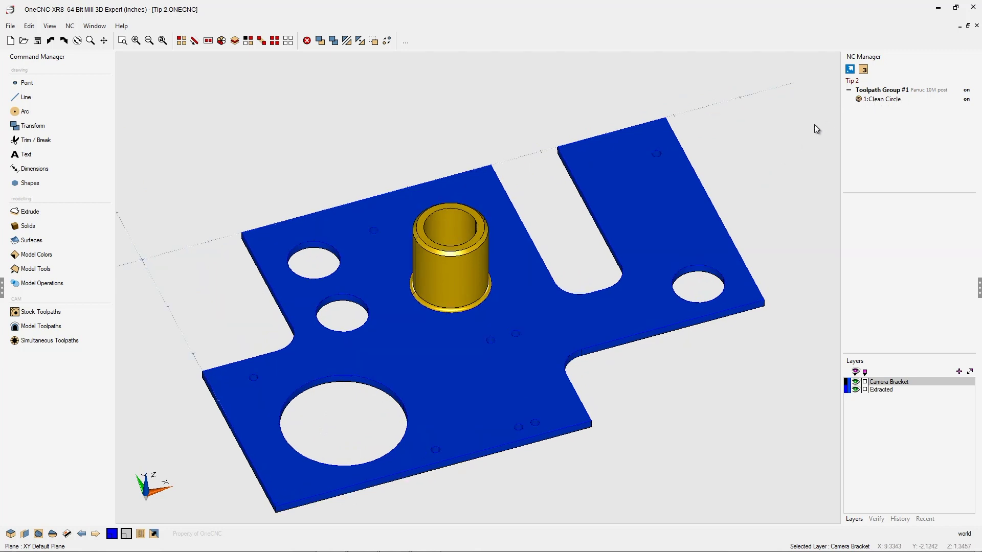
{"action": "middle_click_drag", "start_coordinate": [728, 170], "coordinate": [664, 227]}
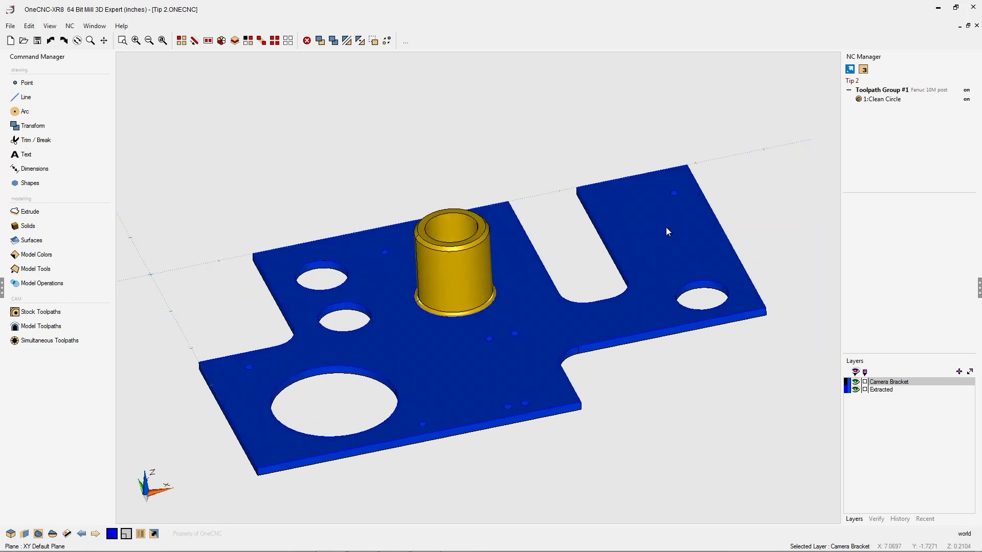
{"action": "right_click", "coordinate": [887, 91]}
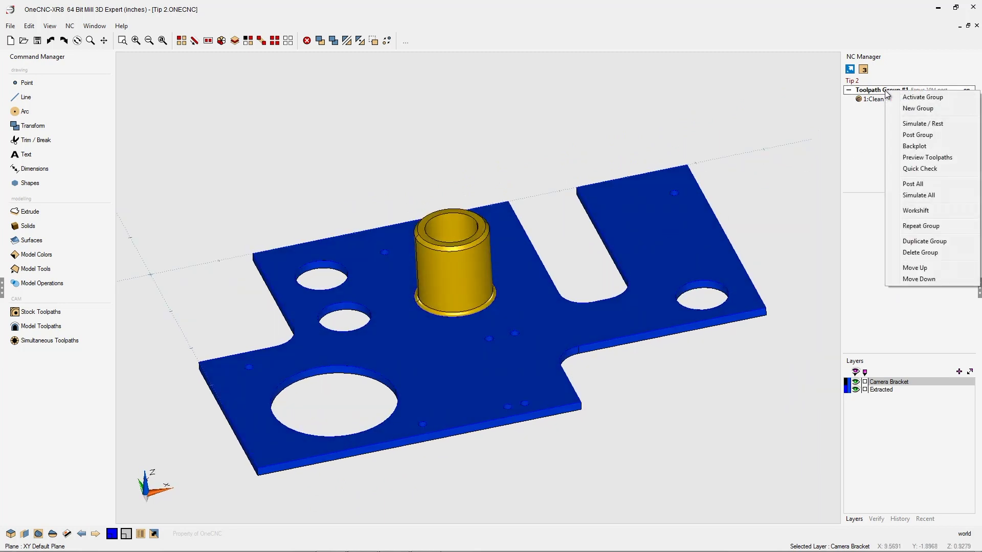
{"action": "left_click", "coordinate": [917, 135]}
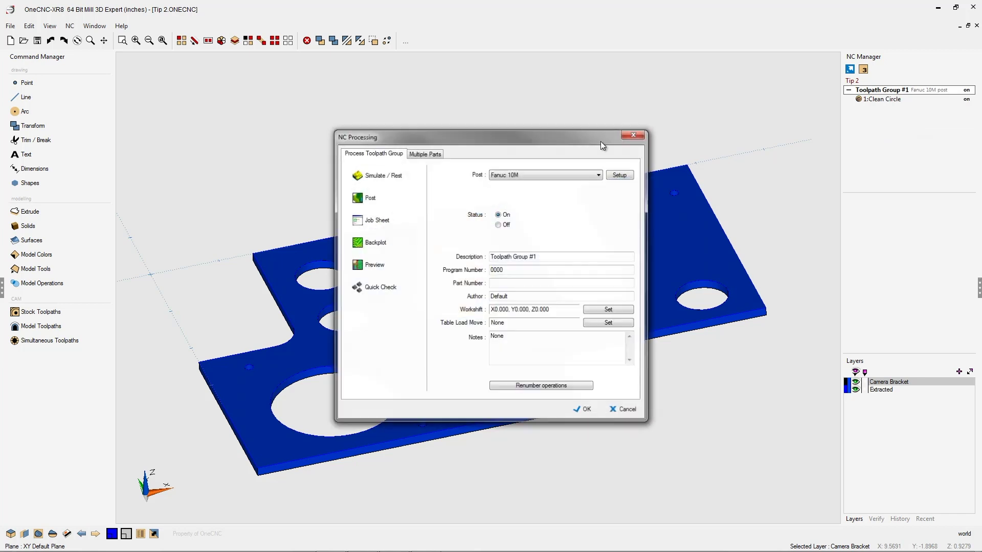
{"action": "left_click_drag", "start_coordinate": [551, 135], "coordinate": [339, 60]}
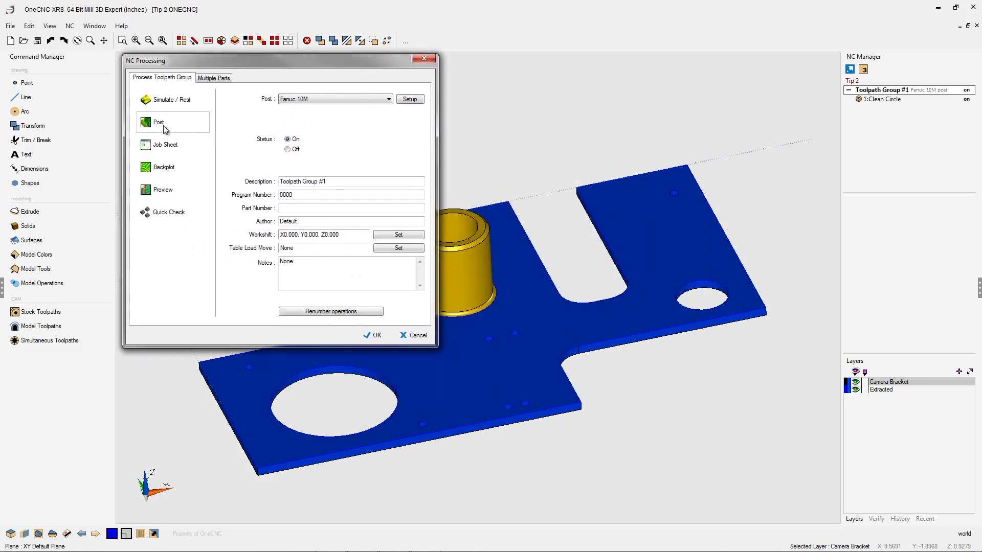
{"action": "left_click", "coordinate": [148, 125]}
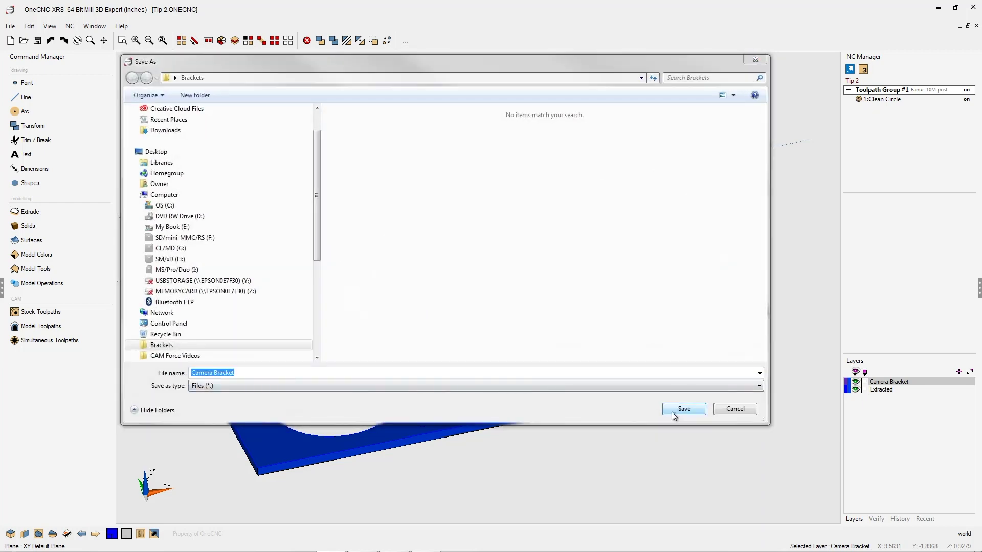
{"action": "left_click", "coordinate": [676, 409]}
{"action": "left_click", "coordinate": [522, 285]}
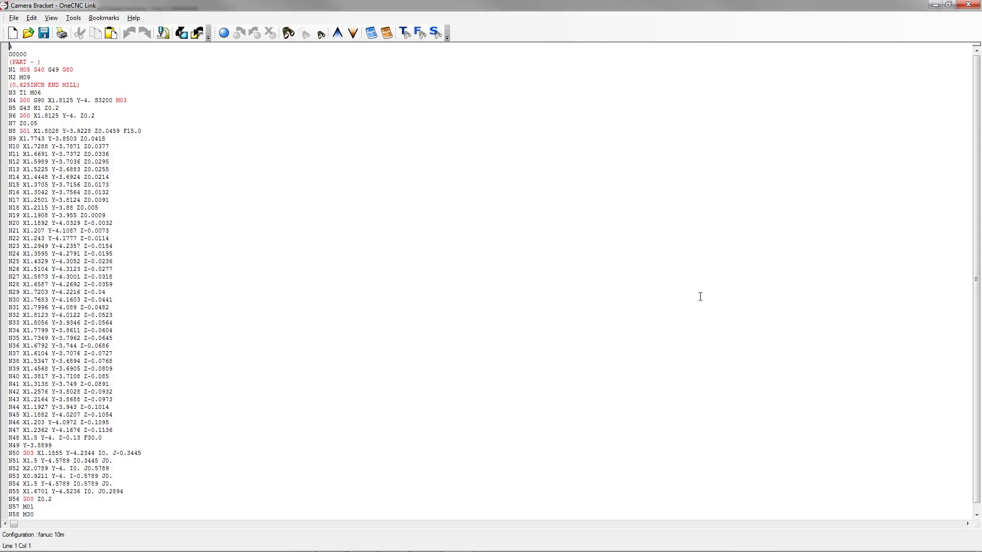
{"action": "left_click", "coordinate": [3, 85]}
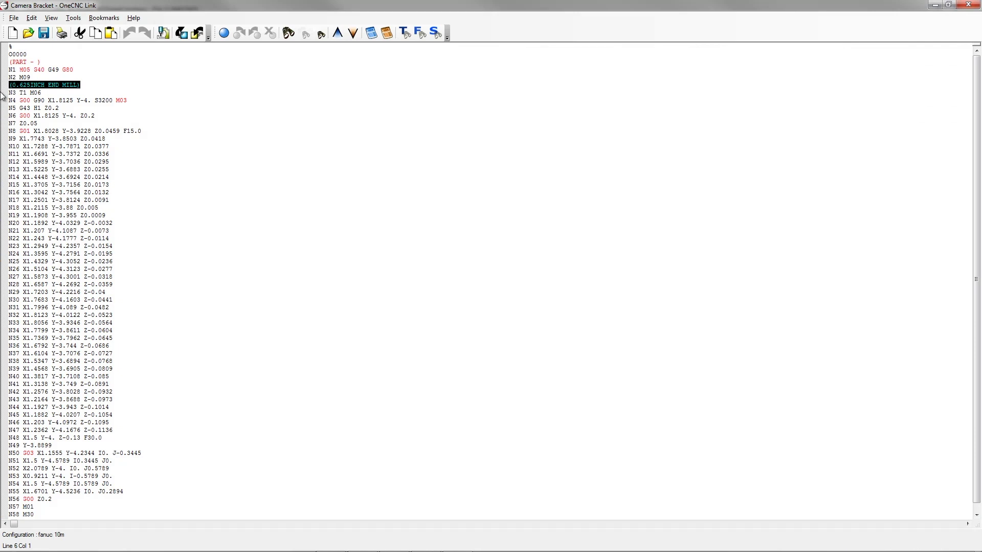
Step: Deselect the 0.625INCH END MILL tool comment line in the posted code
{"action": "left_click", "coordinate": [94, 86]}
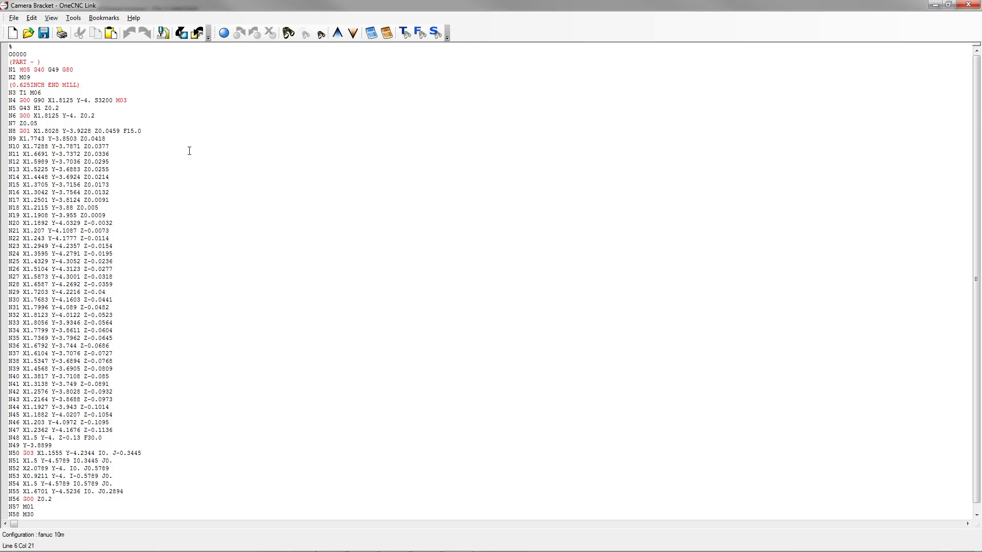
Step: Close the code editor and reopen 1:Clean Circle for editing at tool selection
{"action": "left_click", "coordinate": [973, 5]}
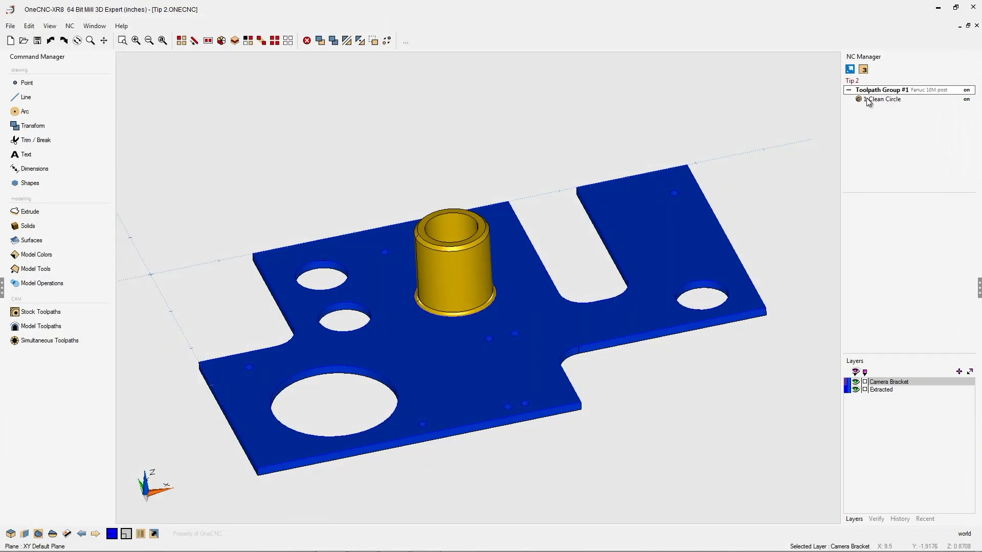
{"action": "right_click", "coordinate": [880, 105]}
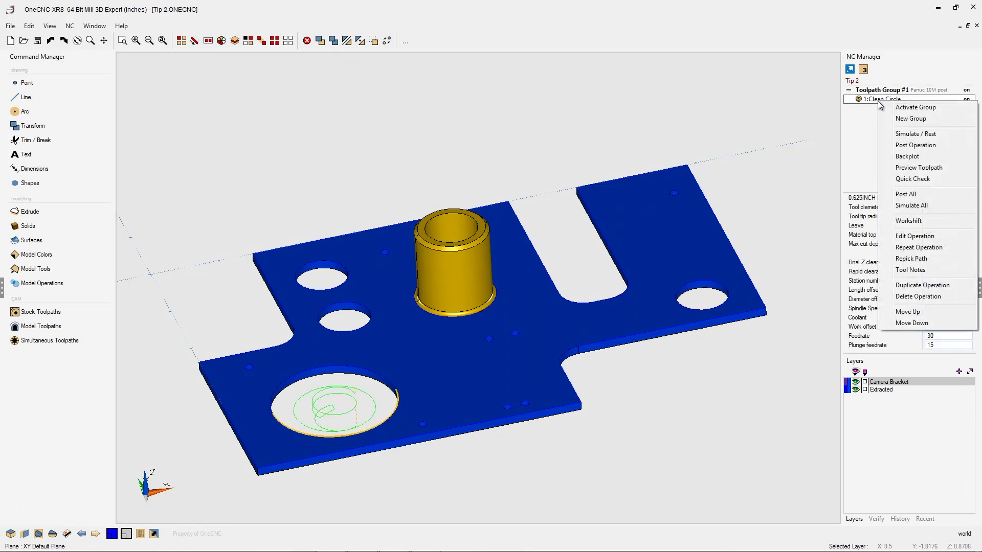
{"action": "left_click", "coordinate": [608, 133]}
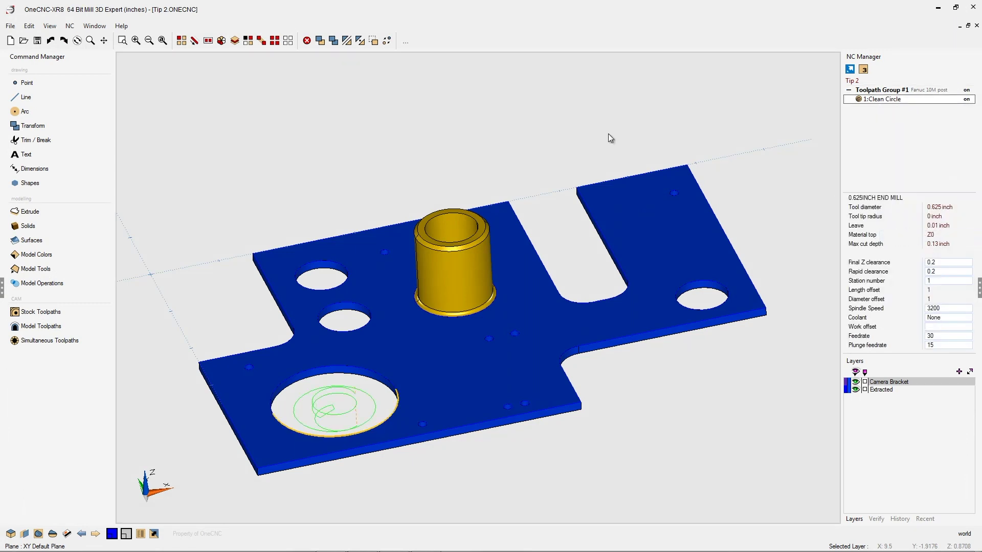
{"action": "left_click_drag", "start_coordinate": [541, 105], "coordinate": [423, 59]}
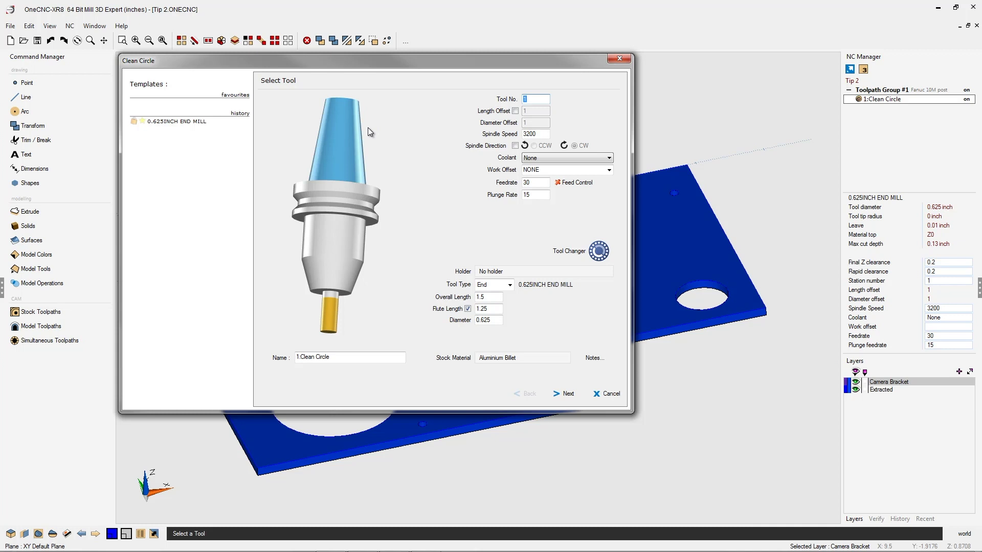
Step: Paste the coolant chip-flush note as an automatic comment and finish the Clean Circle wizard
{"action": "left_click", "coordinate": [591, 360]}
{"action": "left_click_drag", "start_coordinate": [375, 170], "coordinate": [357, 88]}
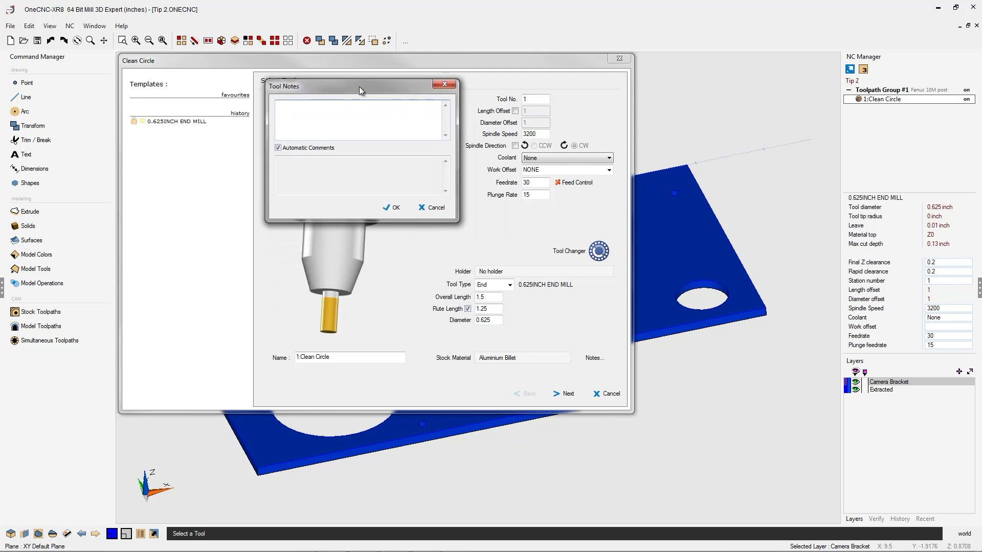
{"action": "right_click", "coordinate": [301, 117]}
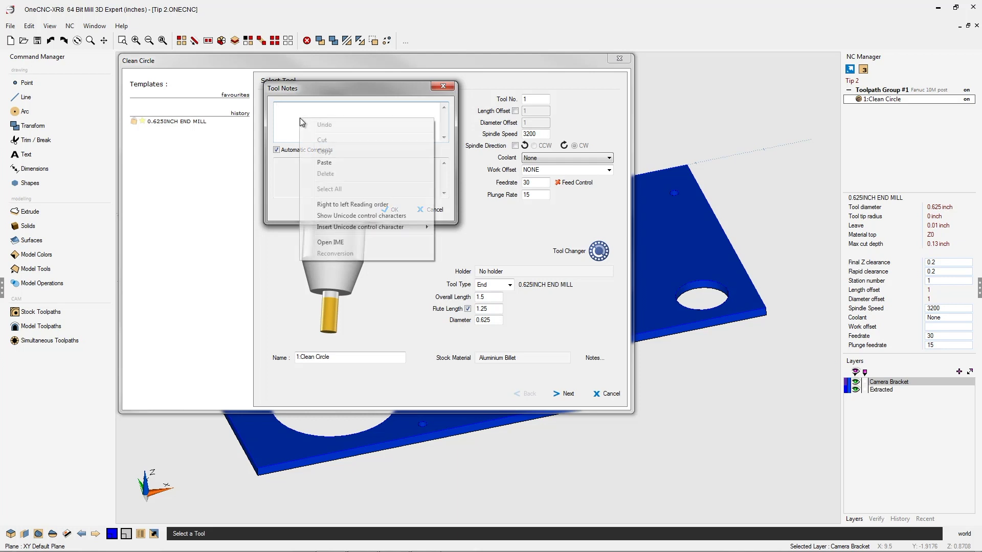
{"action": "left_click", "coordinate": [324, 162]}
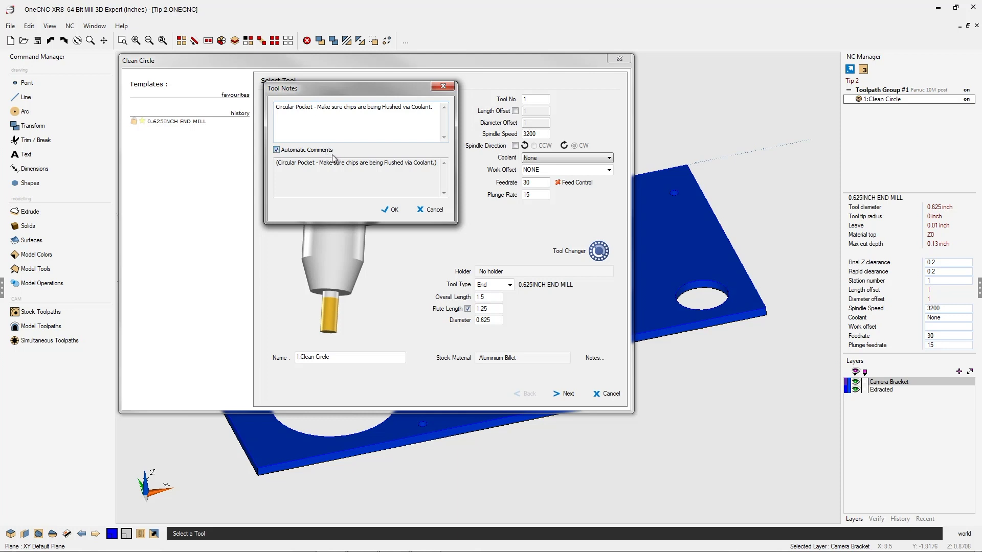
{"action": "double_click", "coordinate": [282, 152]}
{"action": "left_click", "coordinate": [282, 152]}
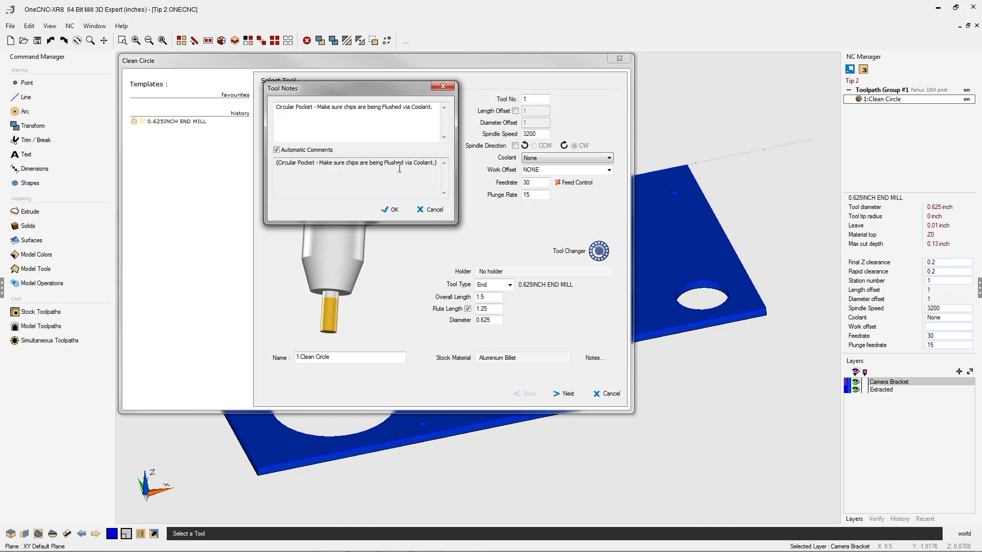
{"action": "left_click", "coordinate": [392, 211]}
{"action": "left_click", "coordinate": [570, 396]}
{"action": "left_click", "coordinate": [570, 395]}
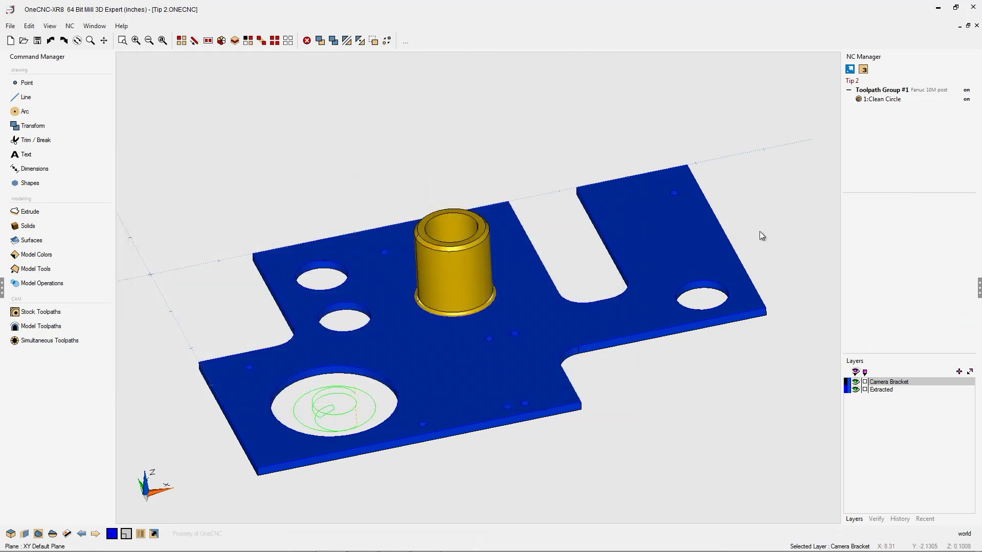
Step: Re-post Toolpath Group #1 and replace the existing Camera Bracket NC file
{"action": "right_click", "coordinate": [885, 95]}
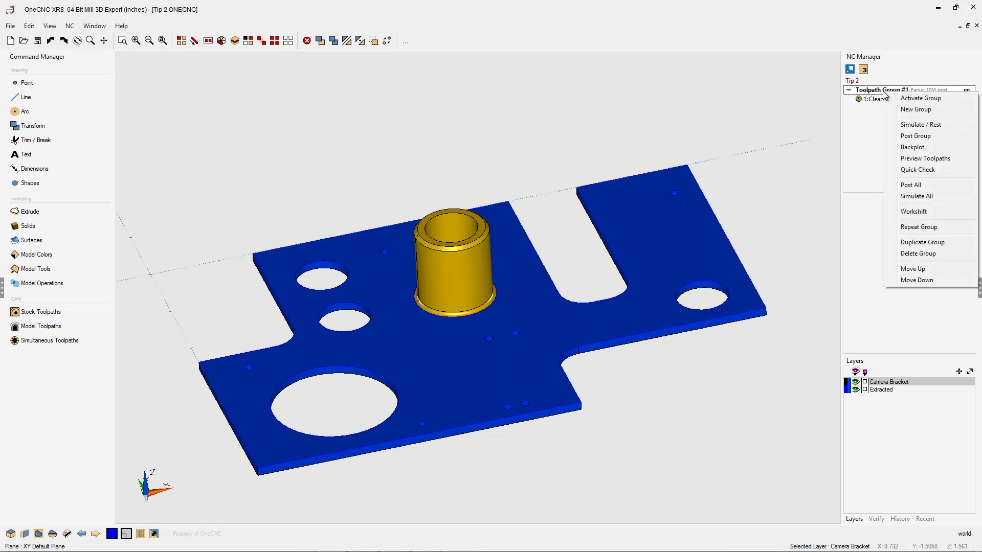
{"action": "left_click", "coordinate": [915, 136]}
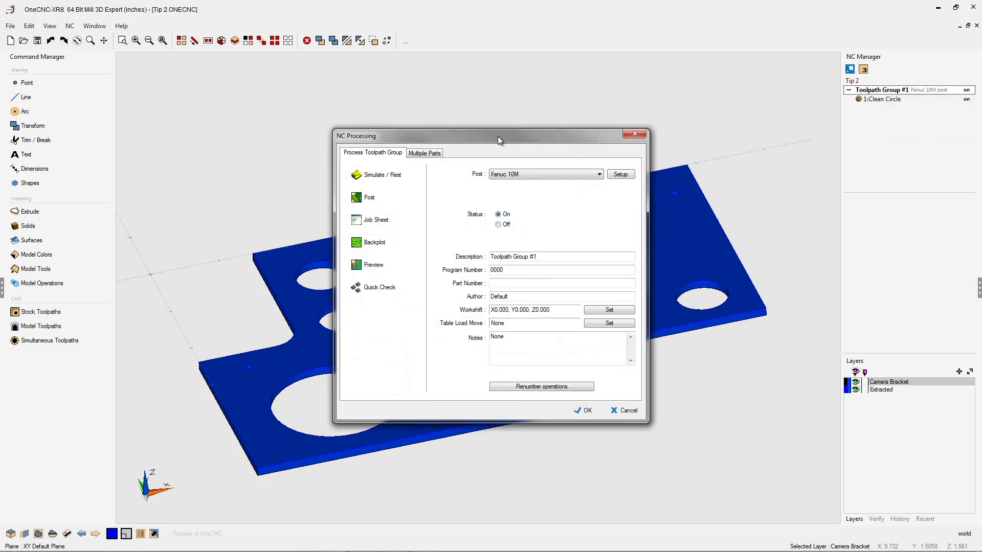
{"action": "left_click_drag", "start_coordinate": [498, 136], "coordinate": [281, 57]}
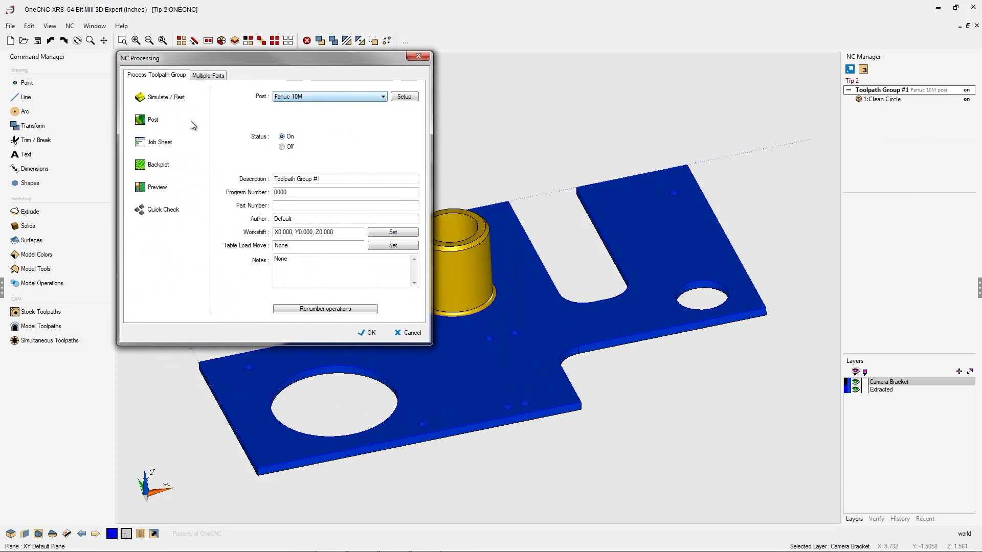
{"action": "left_click", "coordinate": [162, 121]}
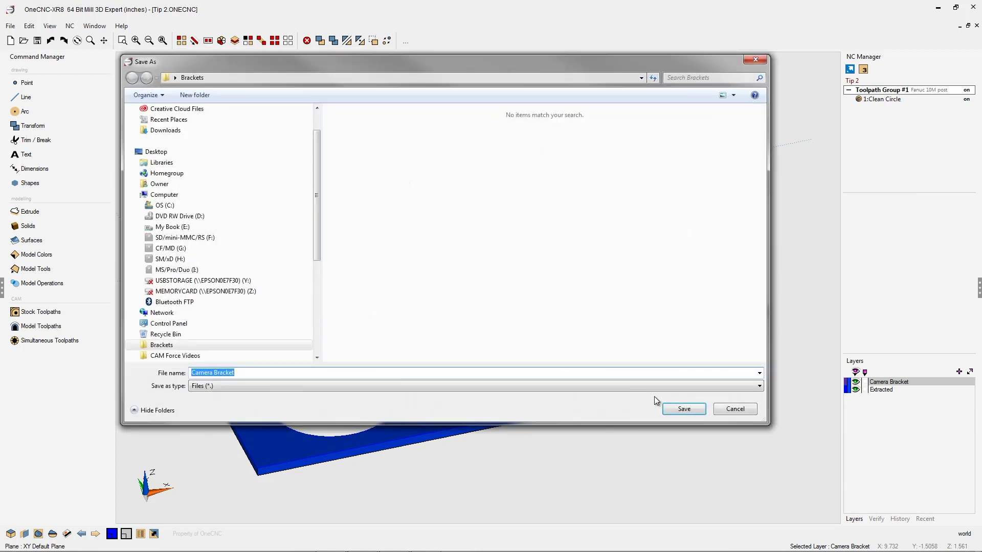
{"action": "left_click", "coordinate": [683, 409]}
{"action": "left_click", "coordinate": [519, 286]}
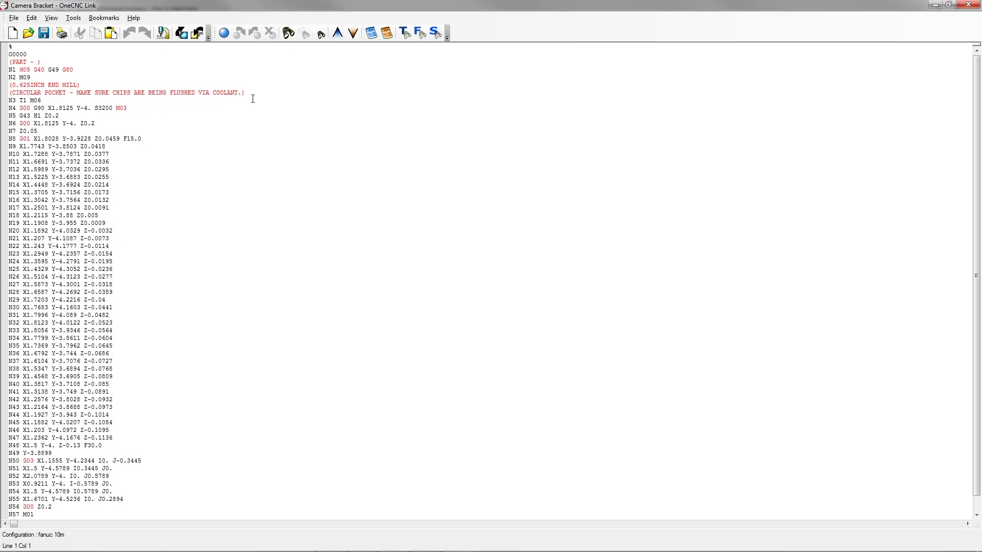
Step: Close OneCNC Link after checking the chip-flush comment, then orbit the bracket
{"action": "left_click", "coordinate": [973, 5]}
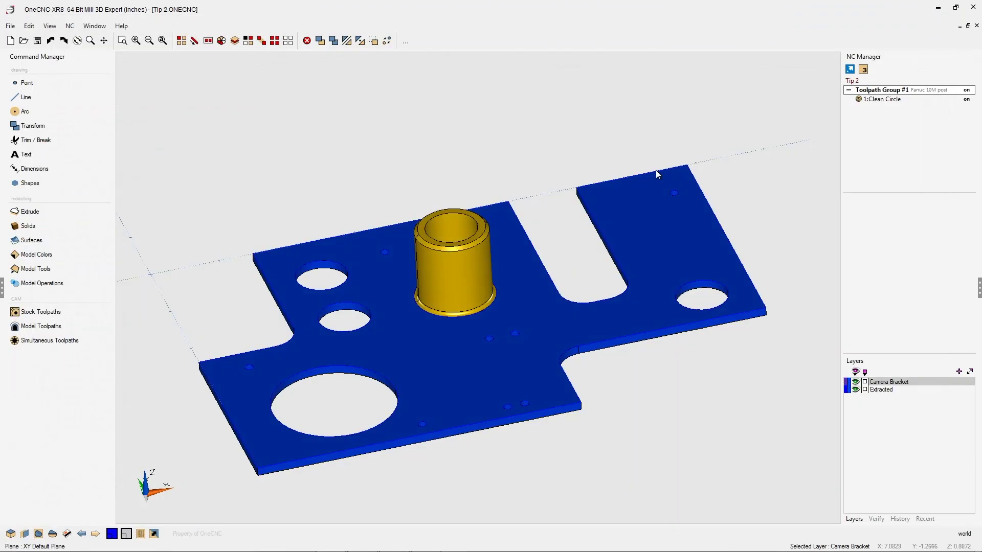
{"action": "middle_click_drag", "start_coordinate": [551, 243], "coordinate": [512, 297]}
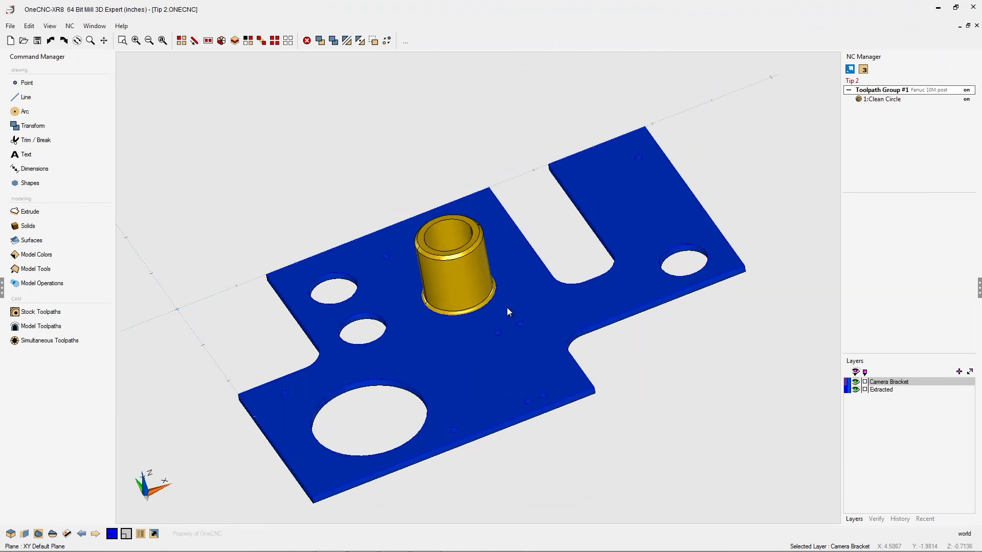
{"action": "mouse_move", "coordinate": [512, 301]}
{"action": "middle_mouse_down"}
{"action": "mouse_move", "coordinate": [601, 219]}
{"action": "mouse_move", "coordinate": [457, 327]}
{"action": "middle_mouse_up"}
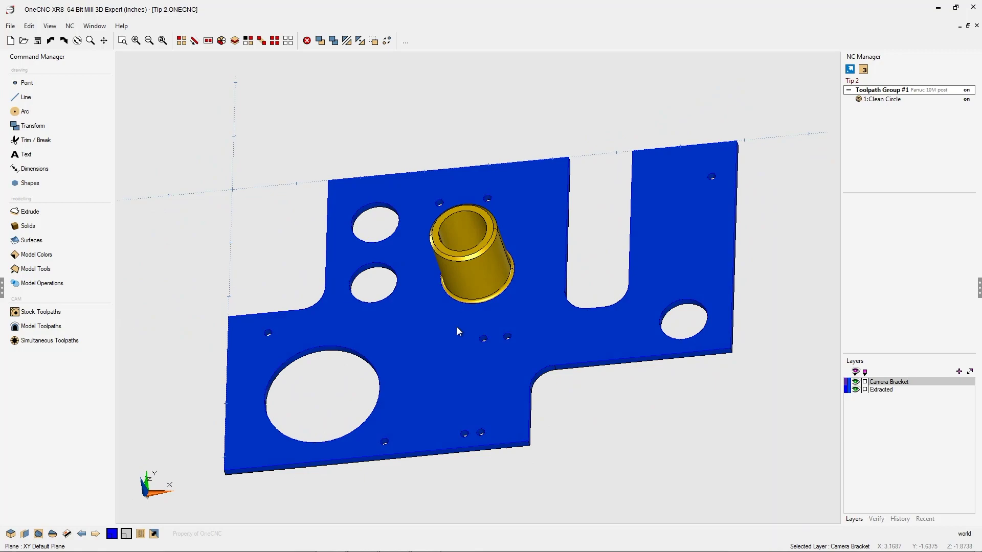